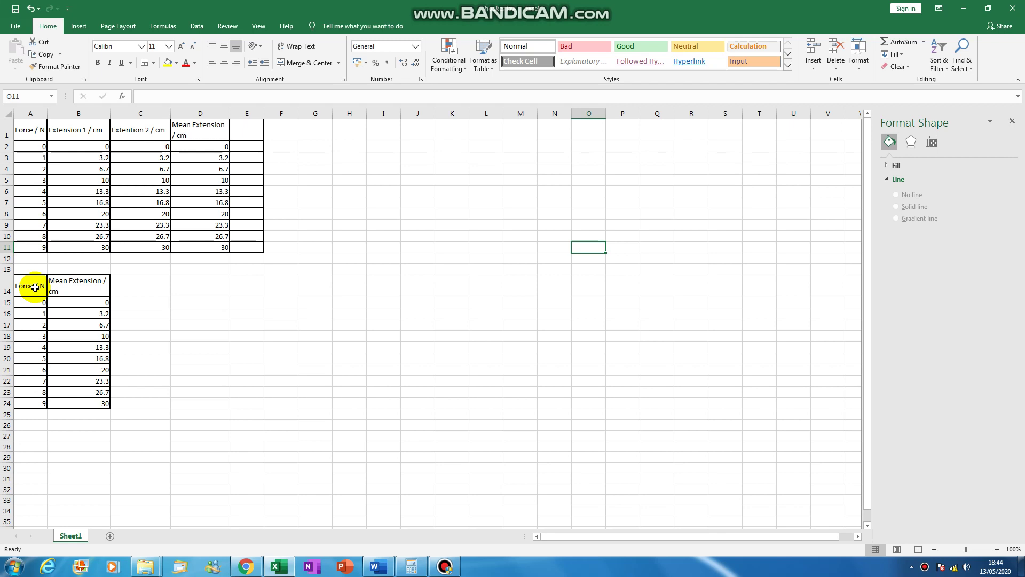
- Select the Force and Mean Extension data in A14:B24
left_click_drag(35, 287, 23, 406)
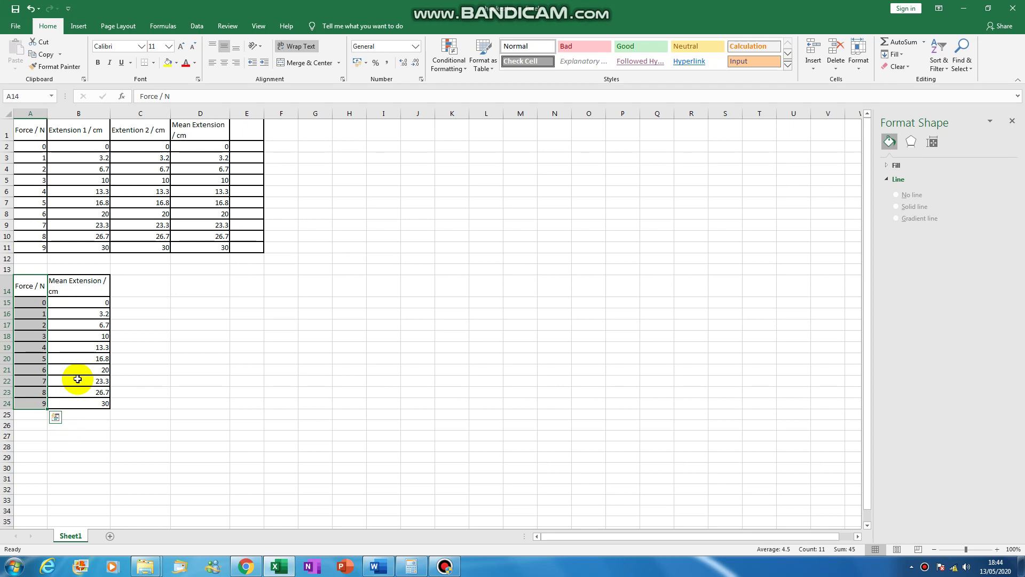
left_click_drag(81, 282, 80, 401)
left_click(235, 359)
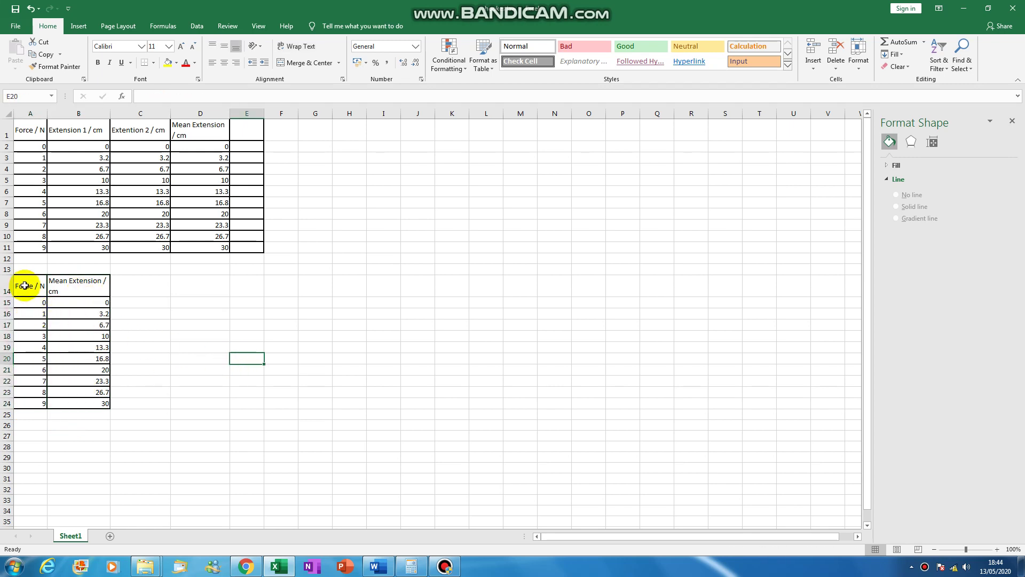
left_click_drag(25, 286, 84, 406)
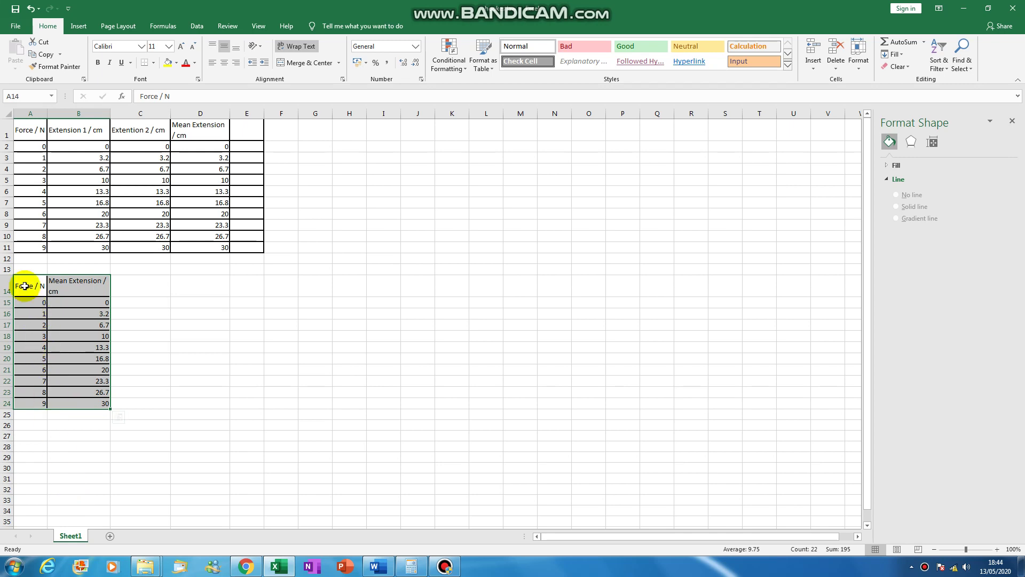
- Insert a markers-only scatter chart, then move and enlarge it beside the tables
left_click(78, 27)
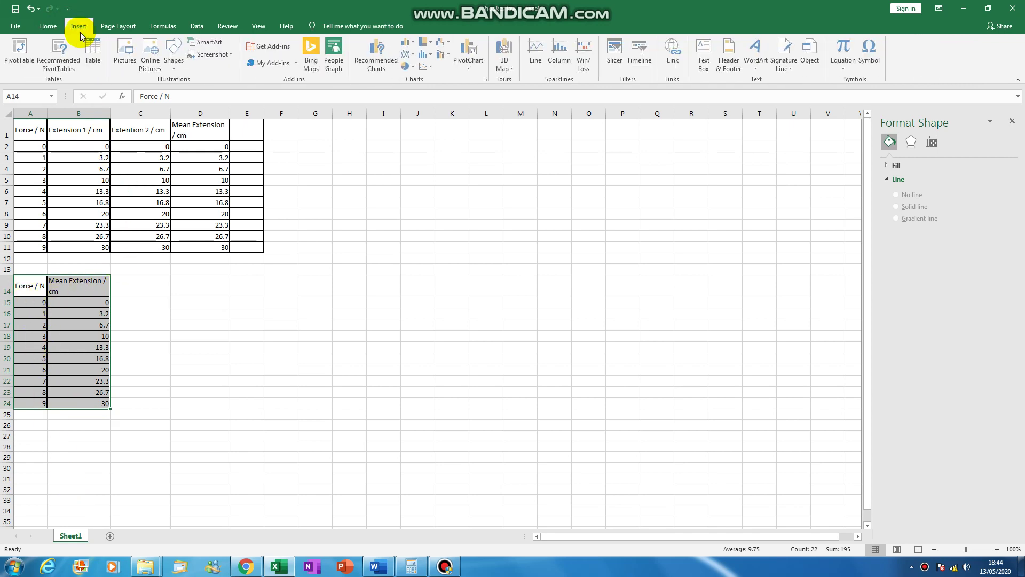
left_click(425, 64)
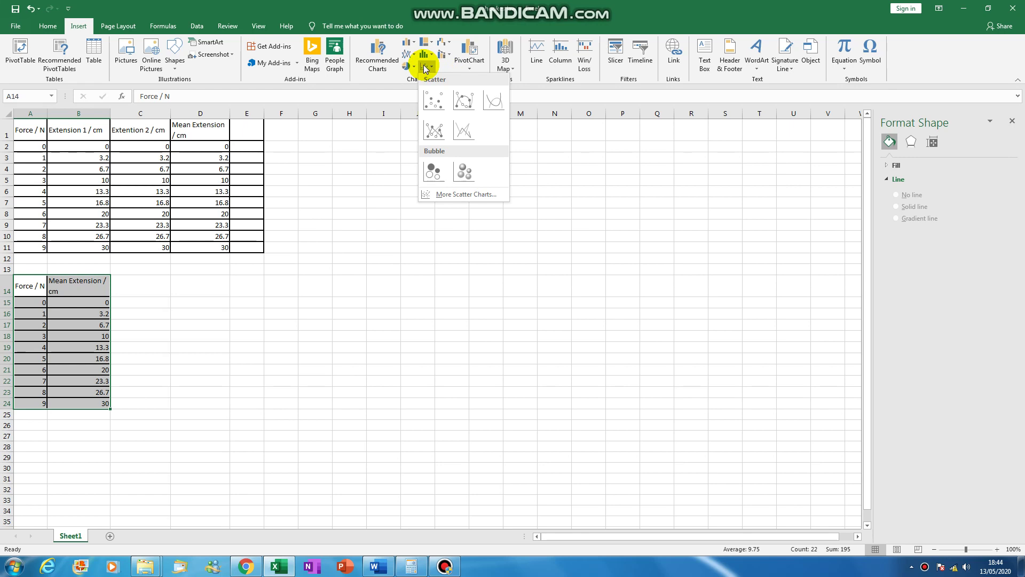
left_click(440, 107)
left_click_drag(437, 243, 437, 177)
left_click_drag(562, 288, 775, 304)
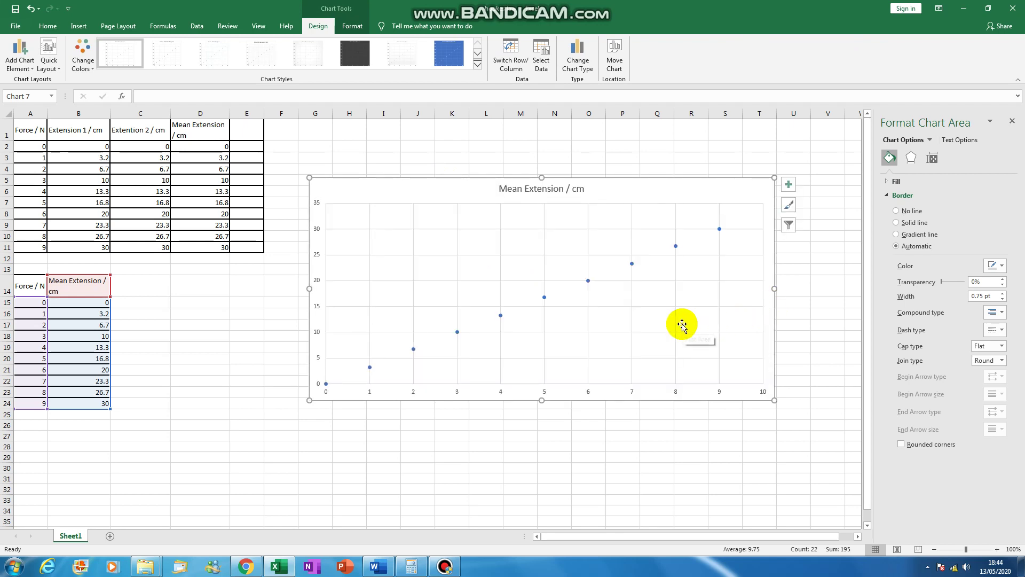
- Add axis titles to the chart and label the vertical axis 'Force / N'
left_click(788, 185)
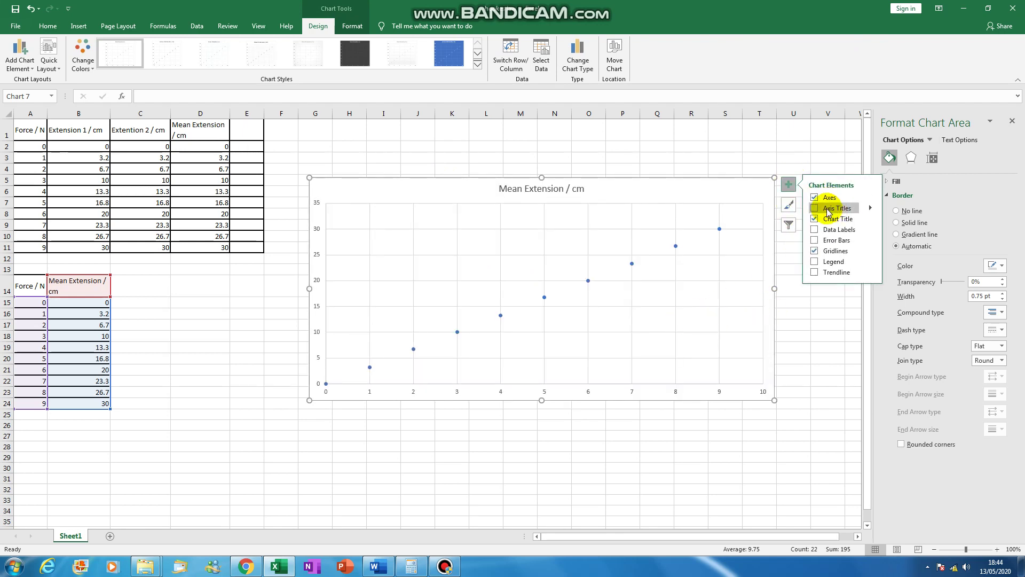
left_click(815, 208)
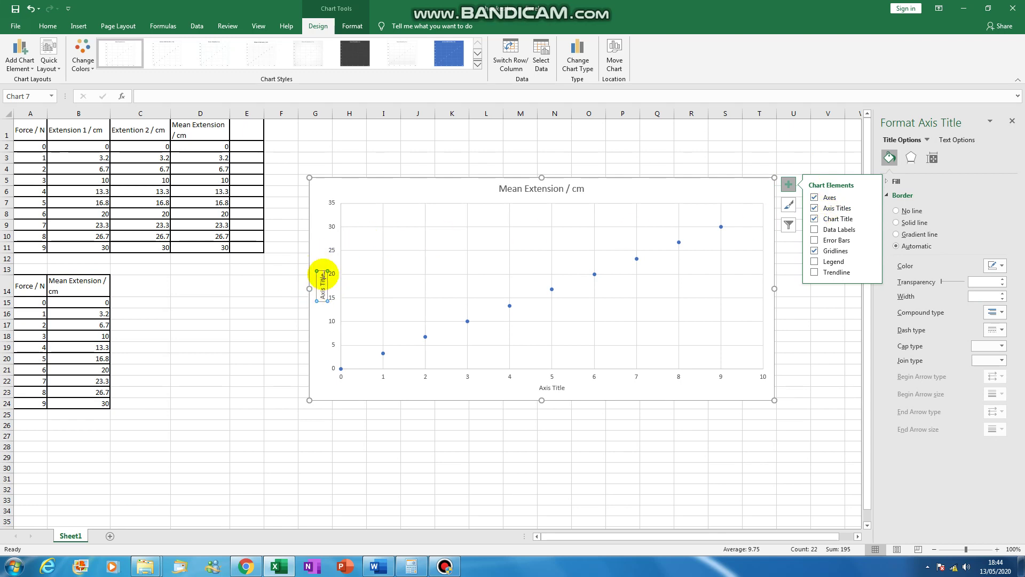
left_click(323, 277)
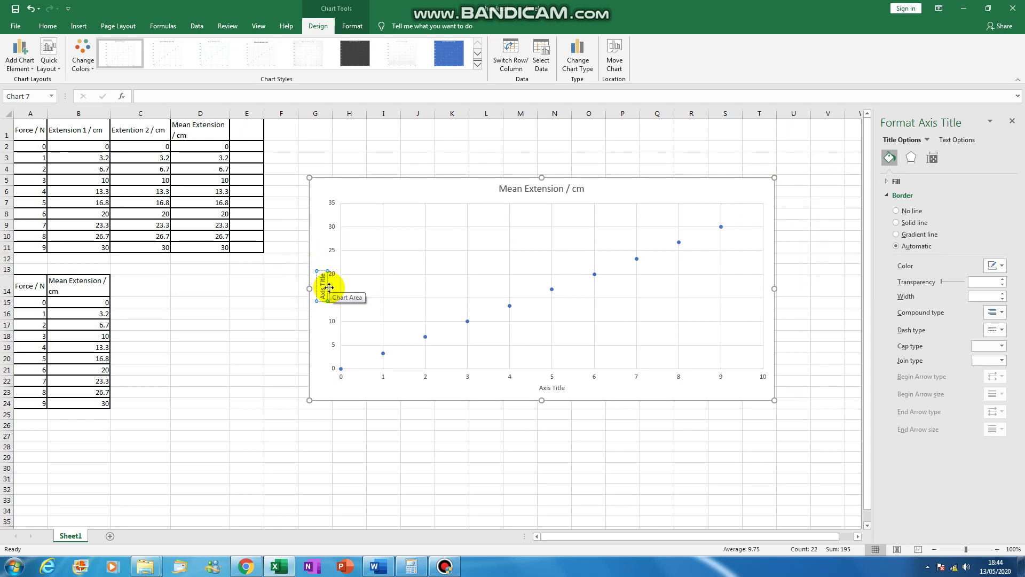
key("BackSpace")
key("BackSpace")
key("BackSpace")
key("BackSpace")
key("BackSpace")
key("BackSpace")
key("BackSpace")
key("BackSpace")
key("BackSpace")
key("BackSpace")
key("BackSpace")
type("Me")
type("rce")
type(" / N")
- Label the horizontal axis 'Extension / cm'
left_click(552, 388)
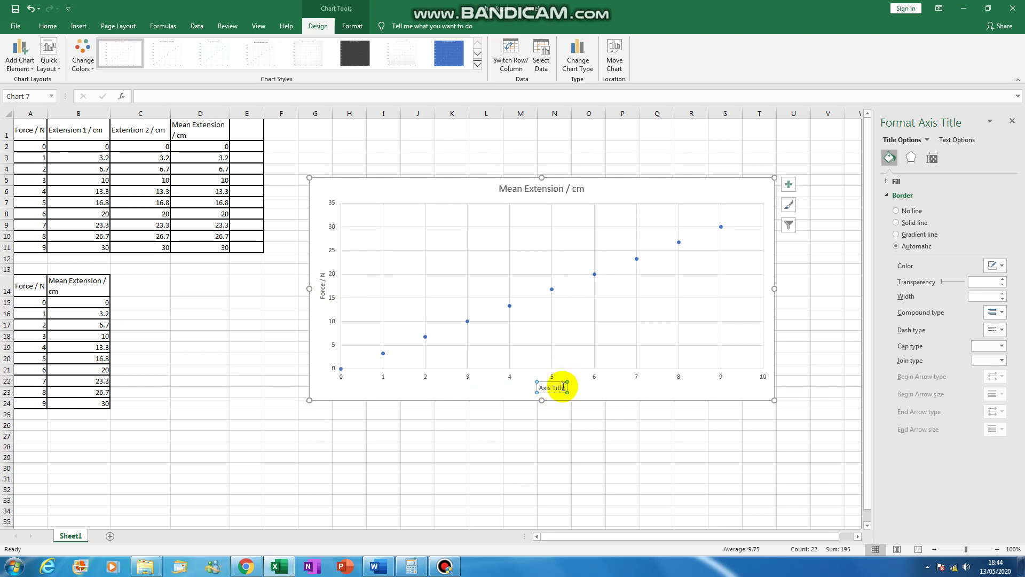
left_click(560, 389)
left_click_drag(560, 388, 521, 401)
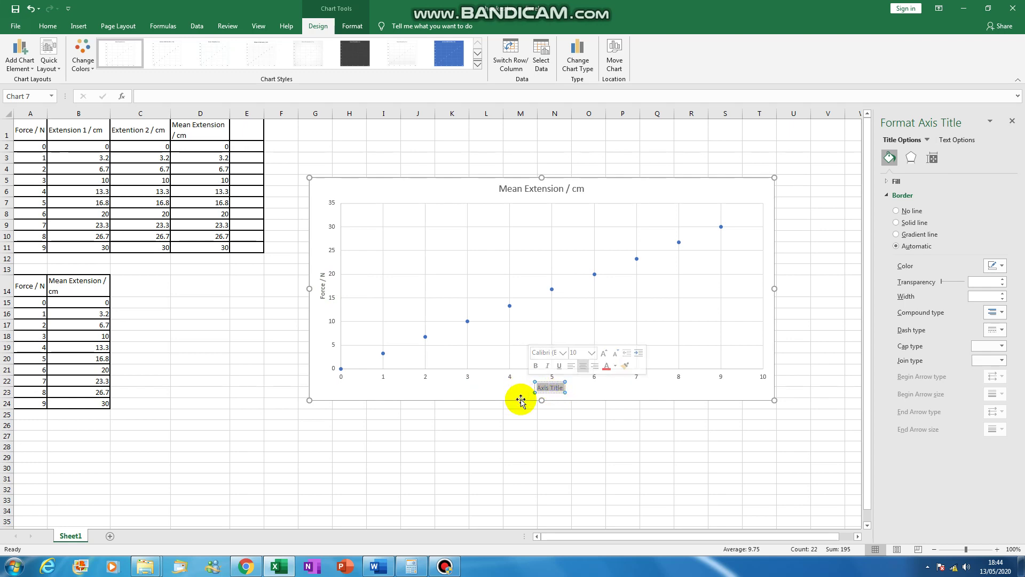
type("Ex")
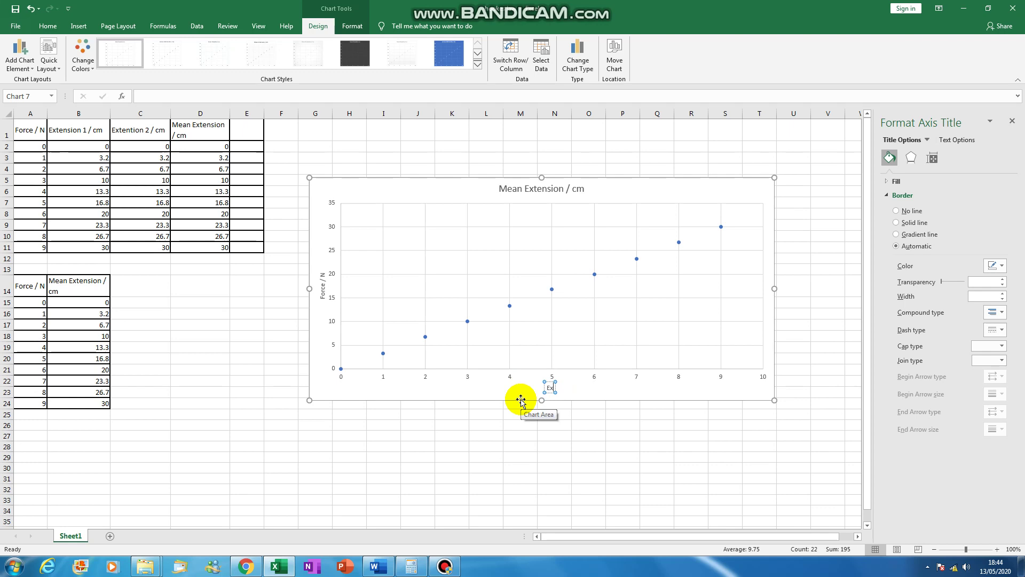
type("tension / cm")
left_click(627, 472)
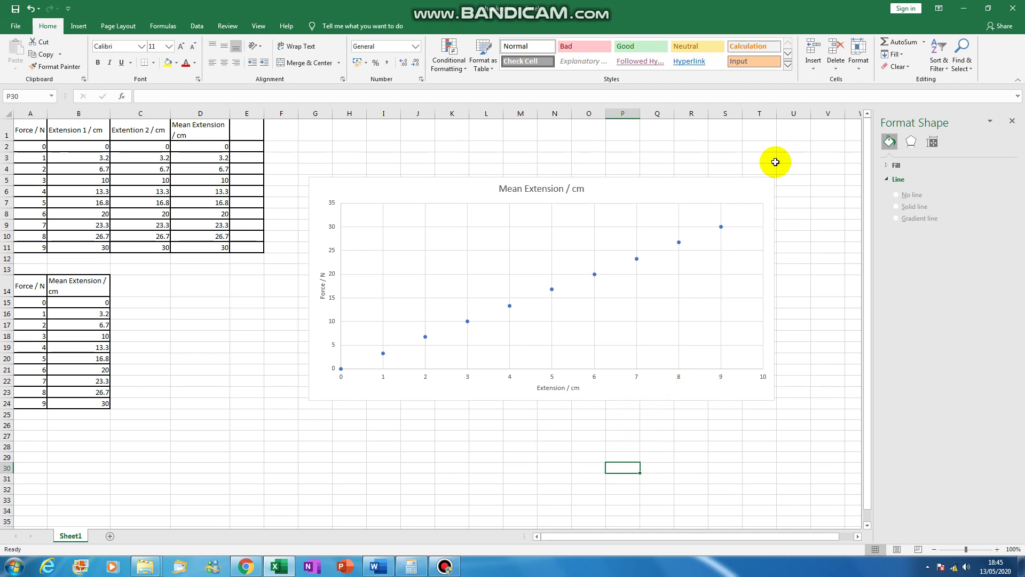
- Look at the chart's Select Data source settings, then close them without changes
left_click(653, 214)
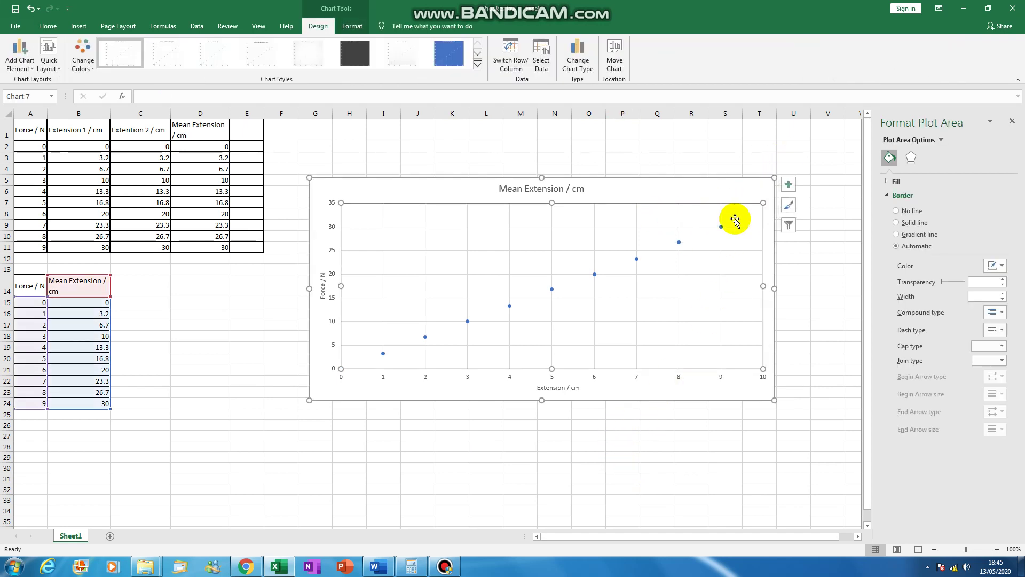
left_click(789, 225)
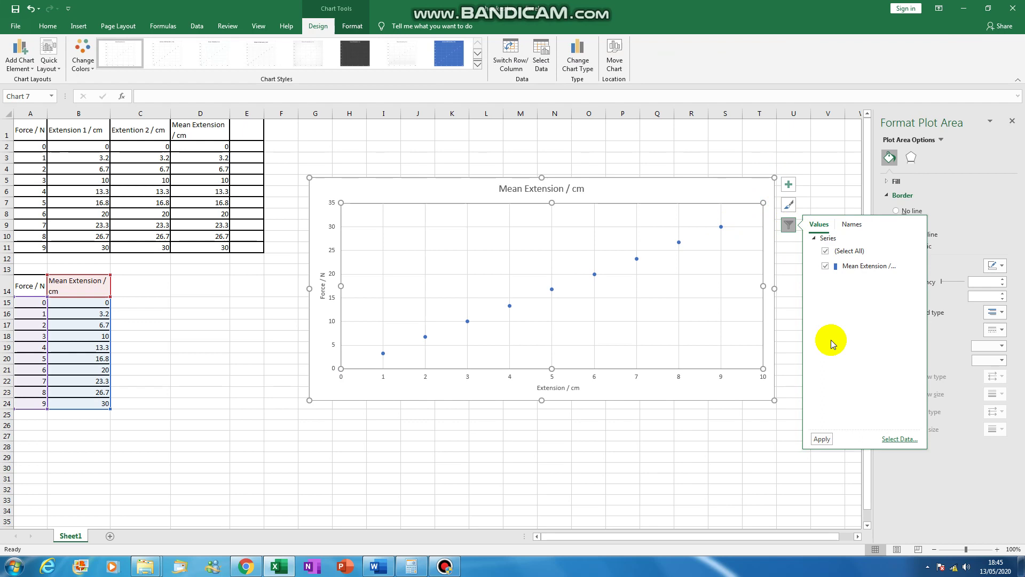
left_click(897, 439)
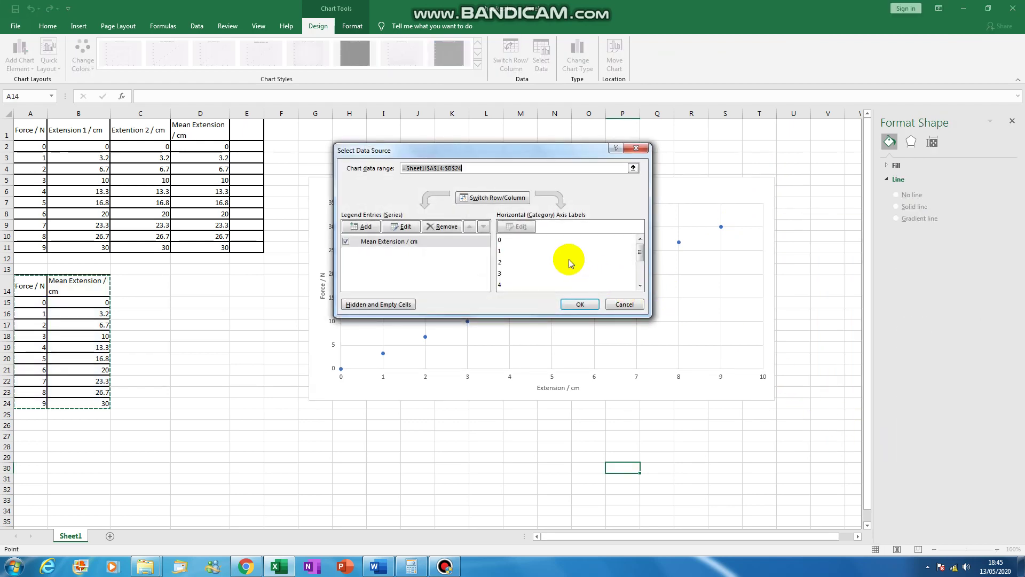
left_click(388, 241)
left_click(636, 149)
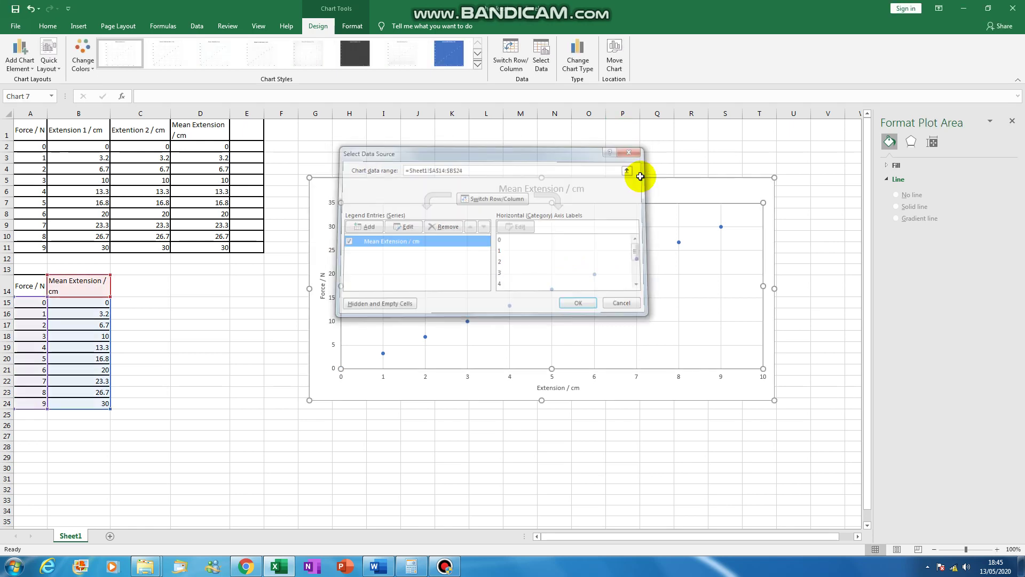
- Rename the plotted series 'Force-Extension graph'
left_click(789, 225)
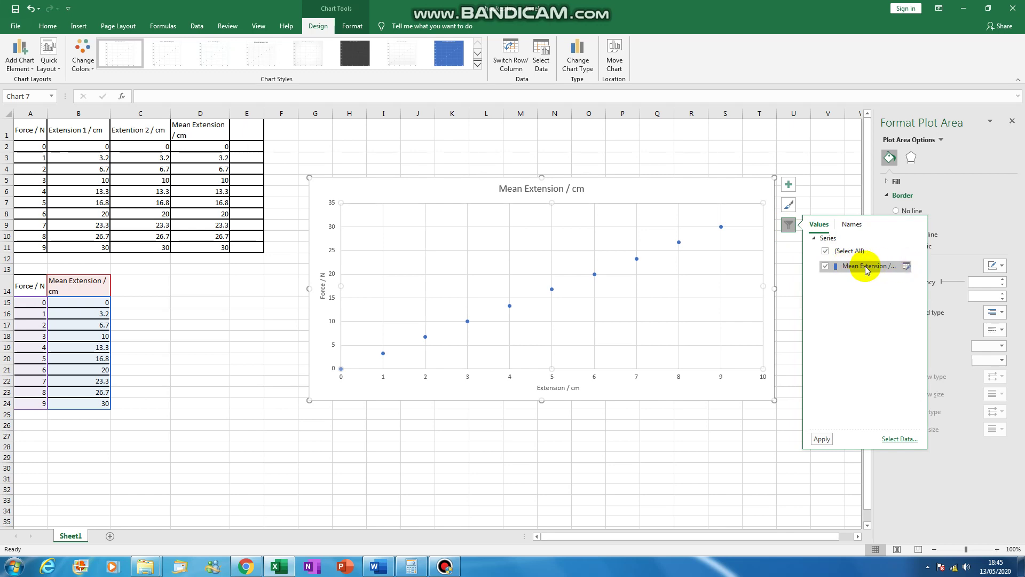
left_click(906, 266)
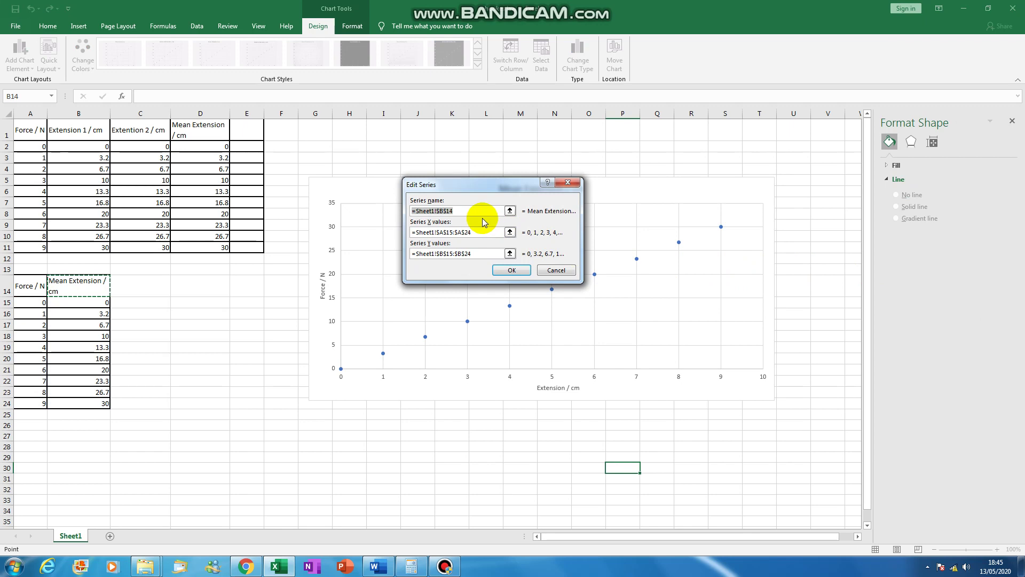
key("BackSpace")
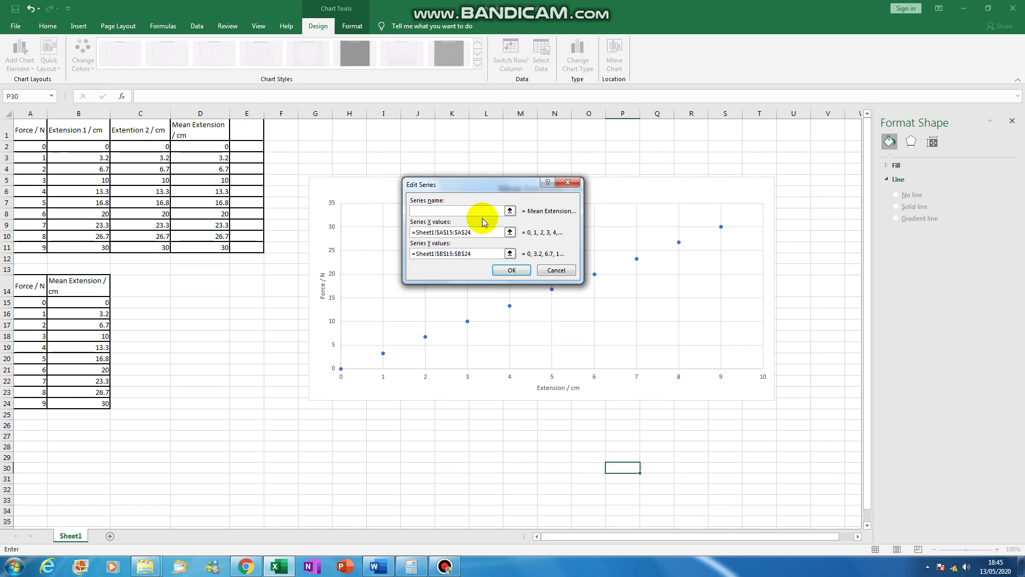
type("Force-Extension graph")
- Set the series X values to B15:B24 and Y values to A15:A24, and confirm
left_click_drag(480, 232, 400, 235)
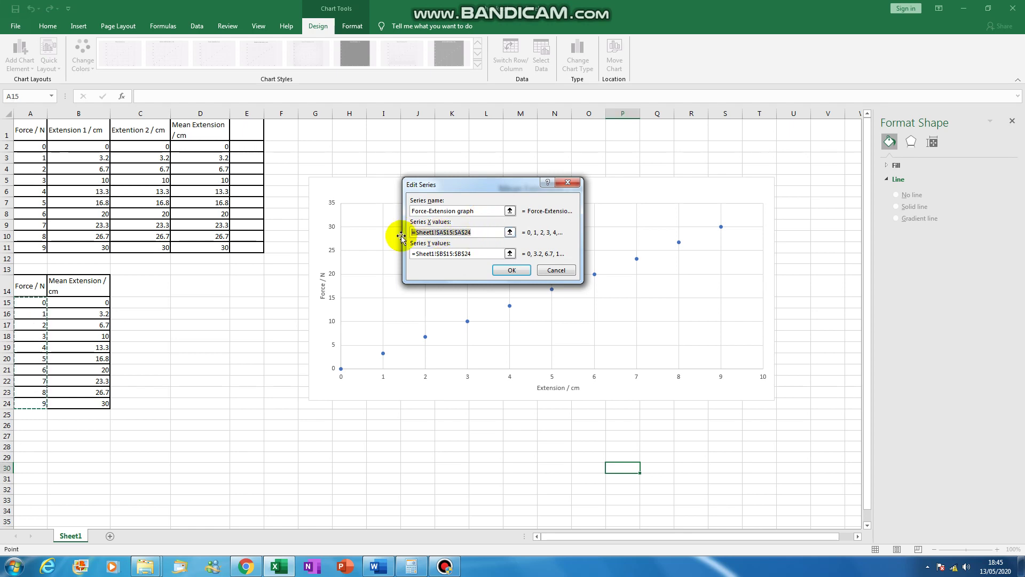
key("BackSpace")
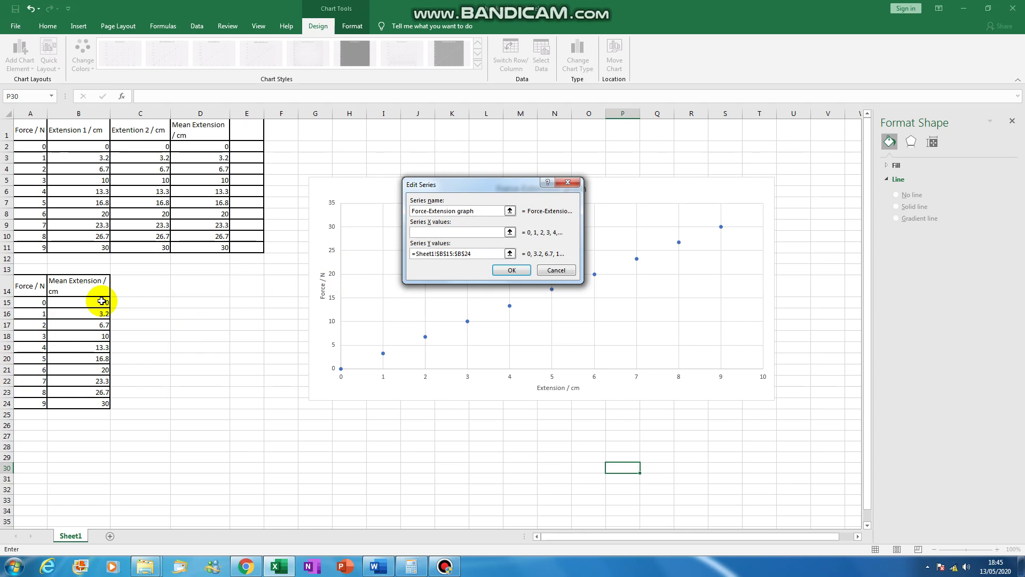
left_click_drag(102, 301, 102, 403)
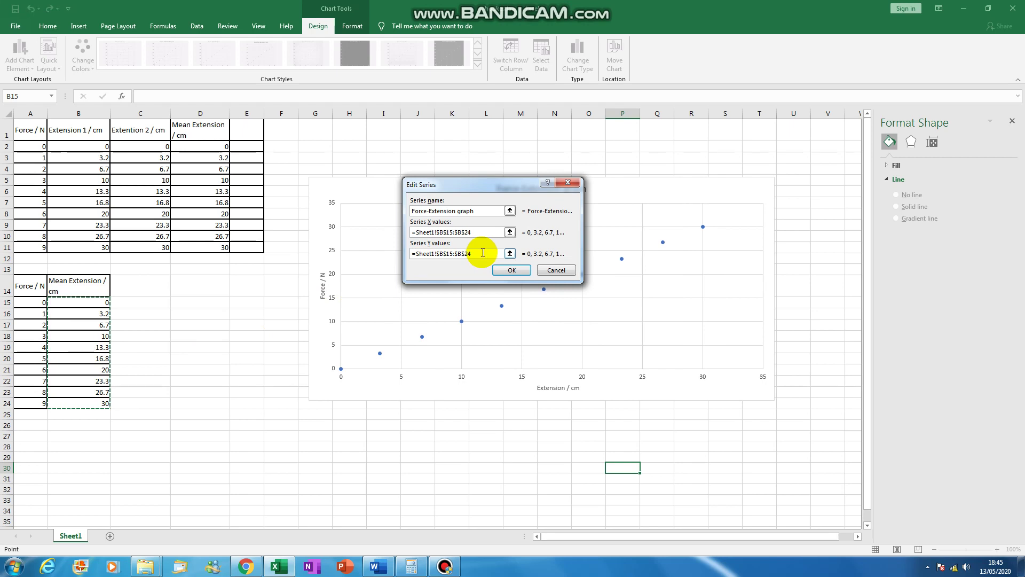
left_click_drag(480, 253, 387, 255)
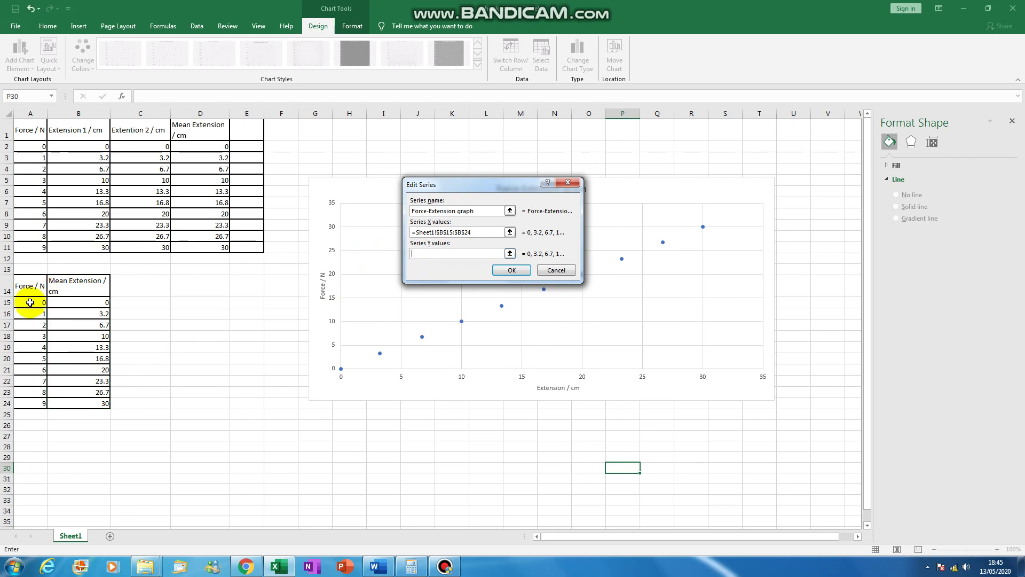
left_click_drag(30, 302, 40, 403)
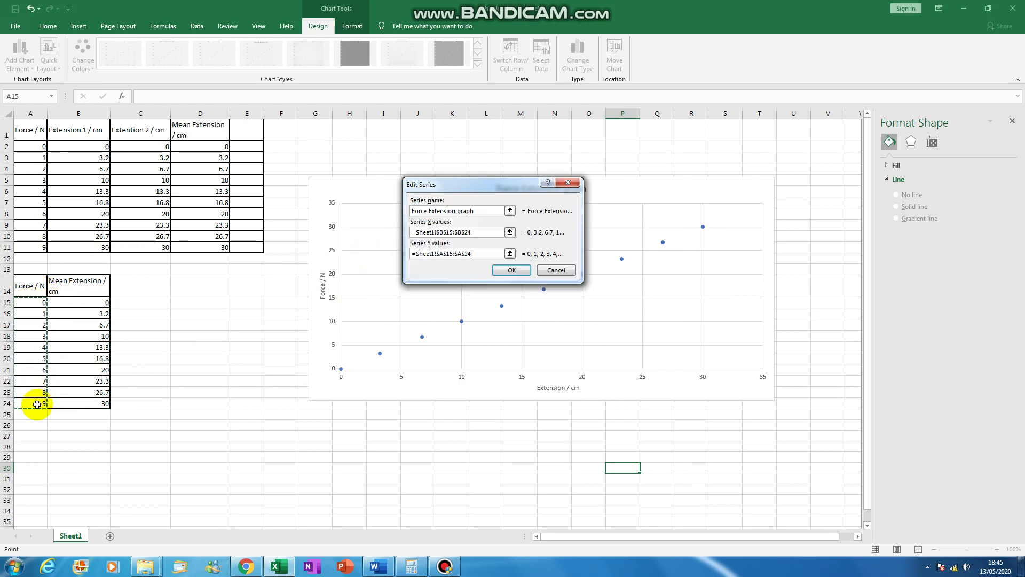
left_click(512, 267)
left_click(491, 362)
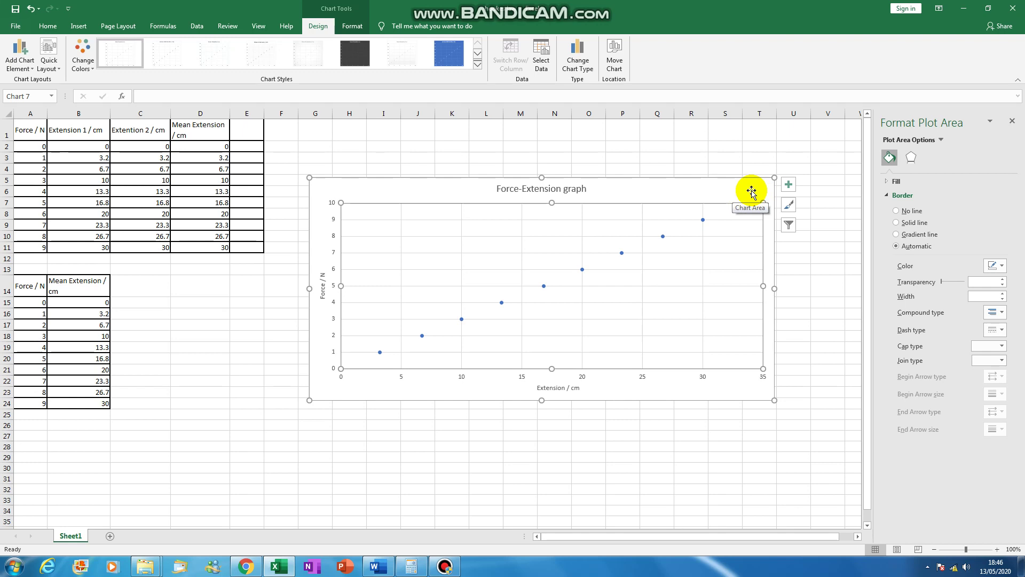
- Add a linear trendline and display its equation y = 0.2994x + 0.0083 on the chart
left_click(789, 186)
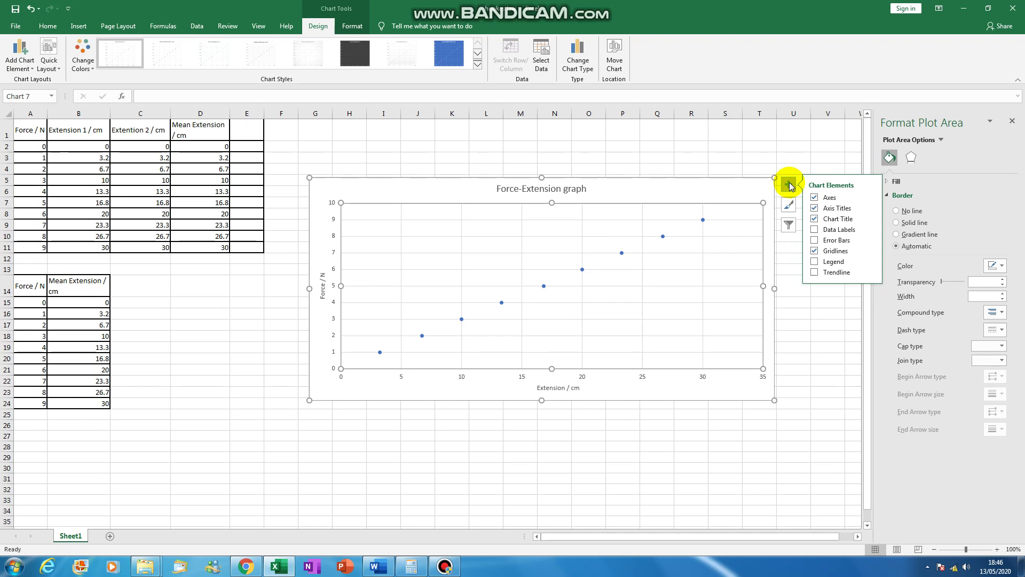
left_click(815, 273)
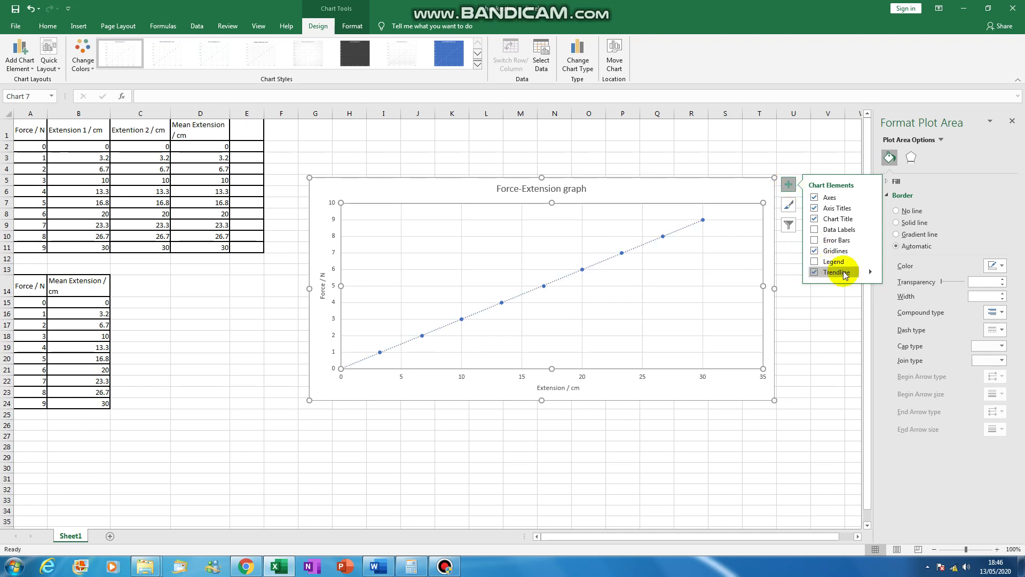
left_click(870, 273)
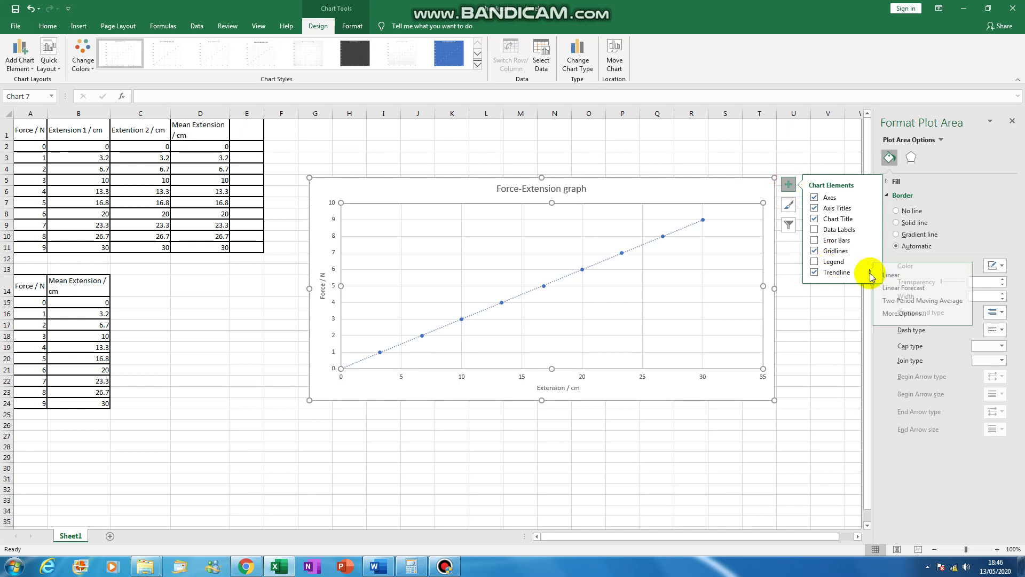
left_click(907, 313)
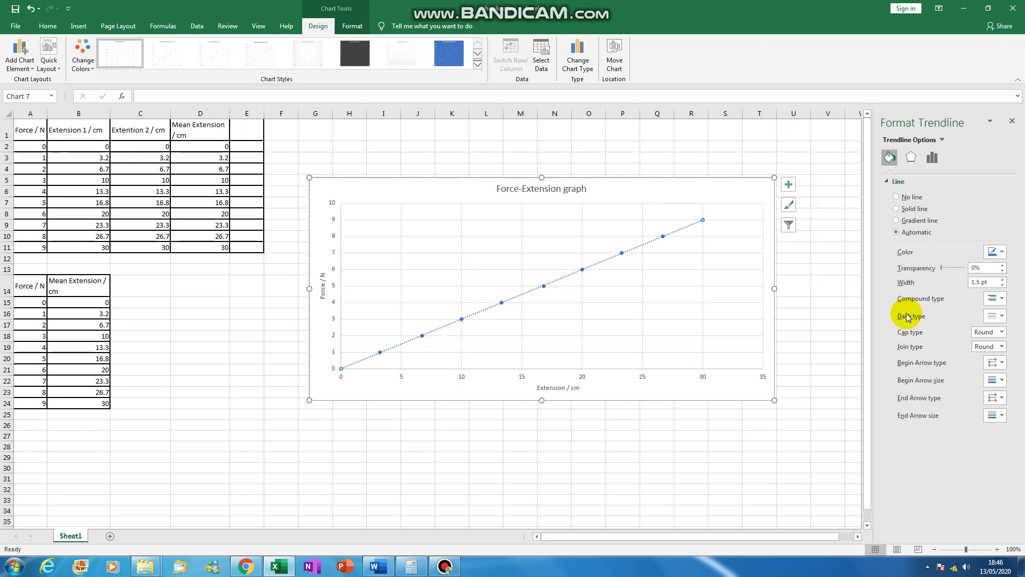
left_click(932, 158)
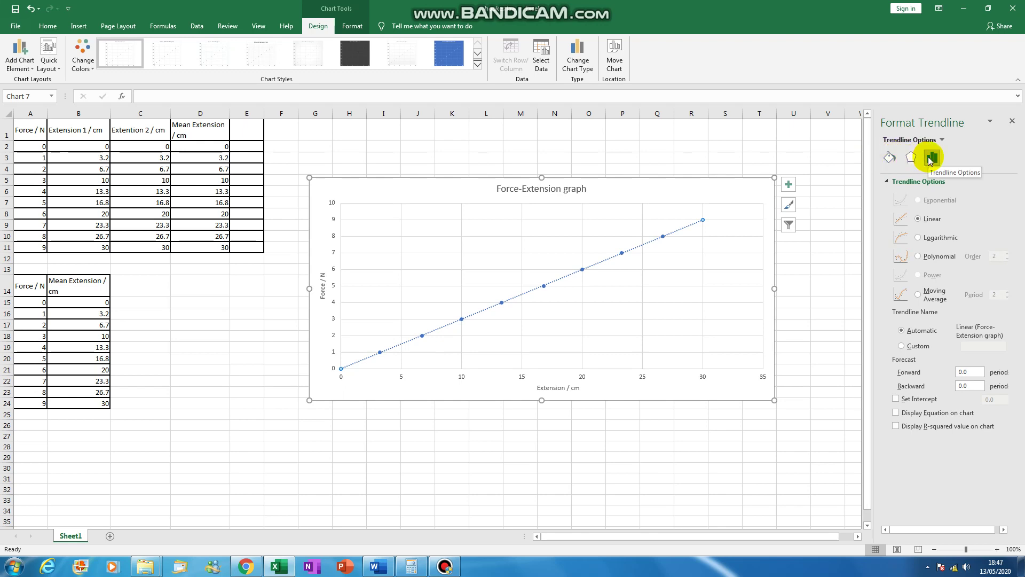
left_click(896, 413)
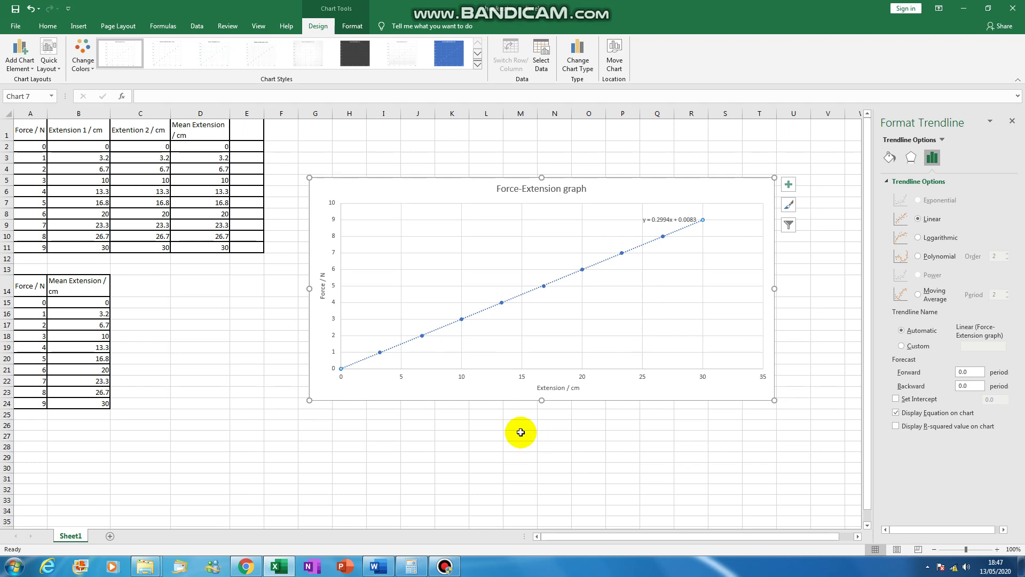
- Open the Bandicam window from the taskbar, minimise it, then restore it
left_click(444, 566)
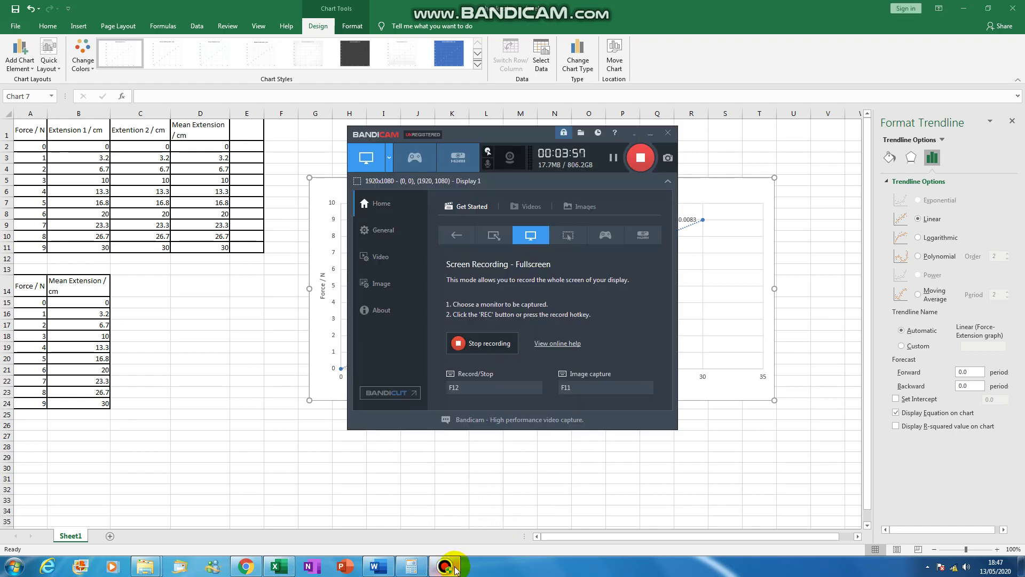
left_click(454, 567)
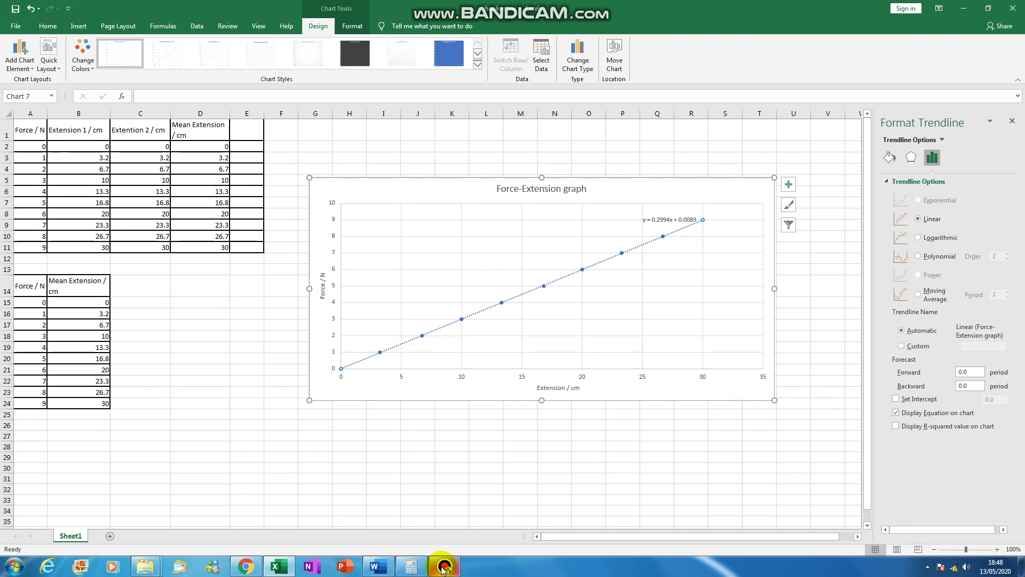
mouse_move(443, 571)
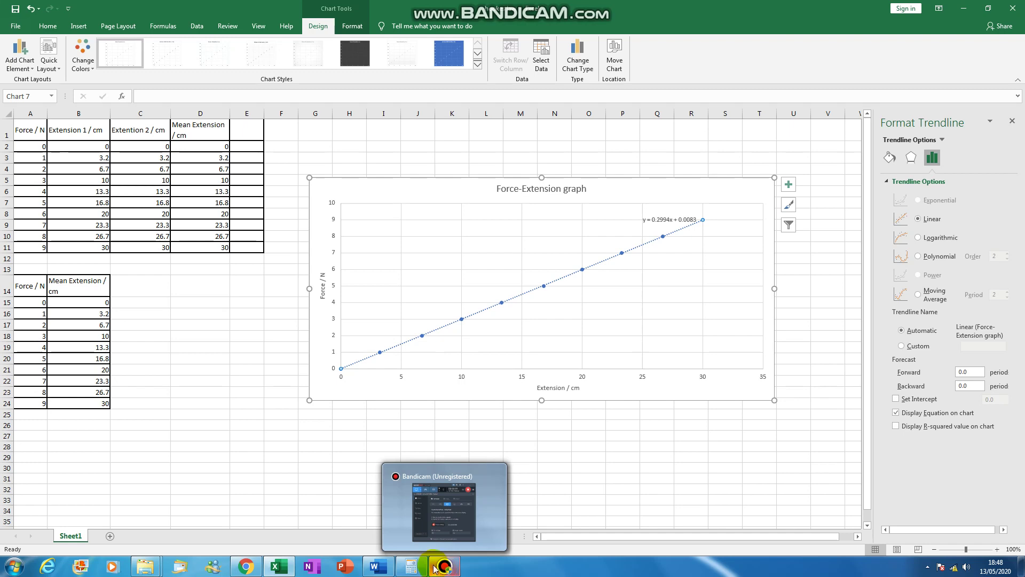
left_click(436, 568)
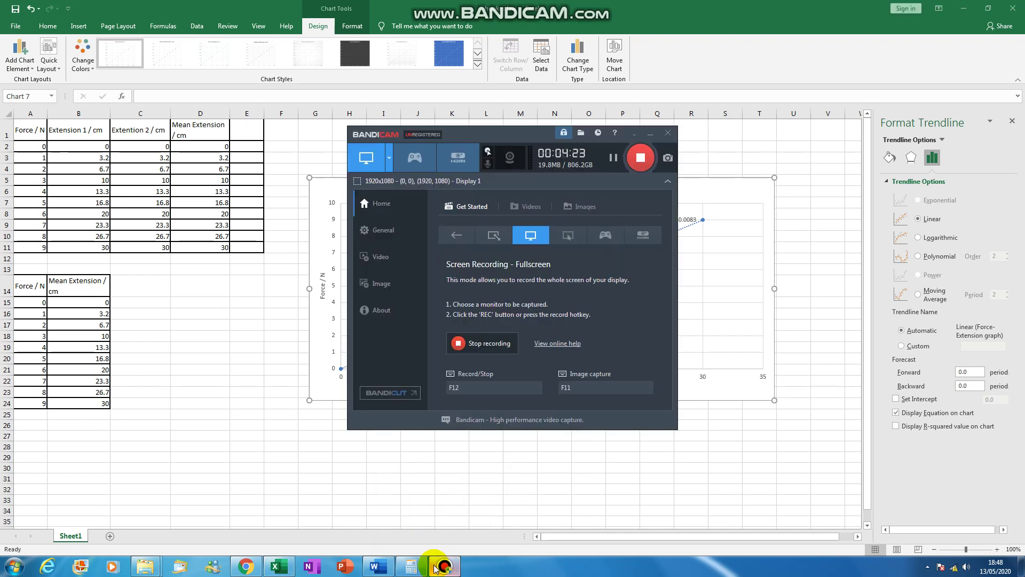